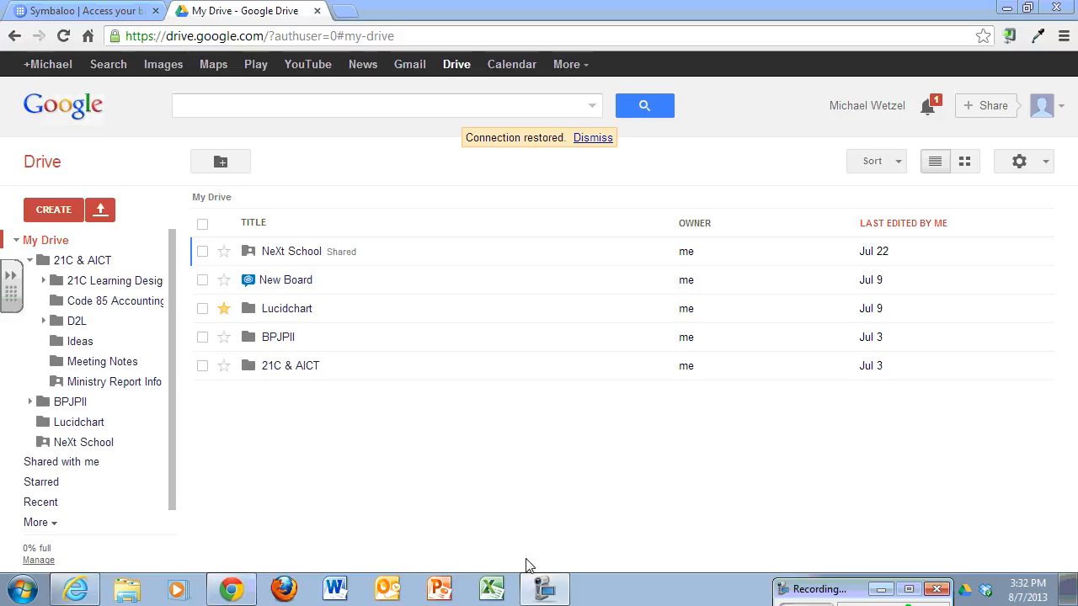
click(47, 214)
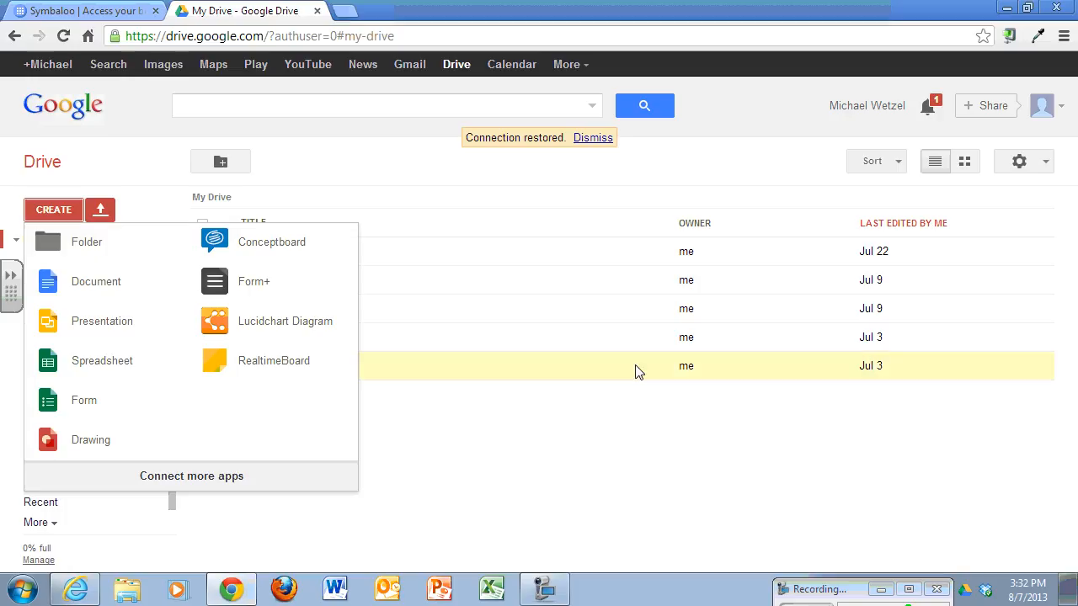
click(555, 462)
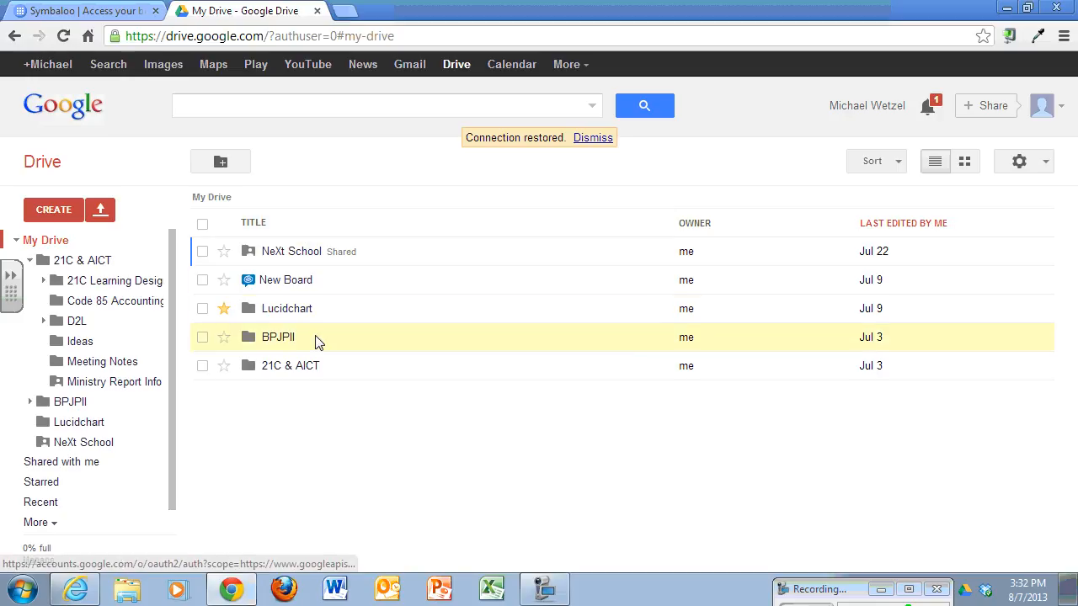
Examine the invitation options in the Lucidchart folder's sharing settings and leave without inviting anyone
click(202, 309)
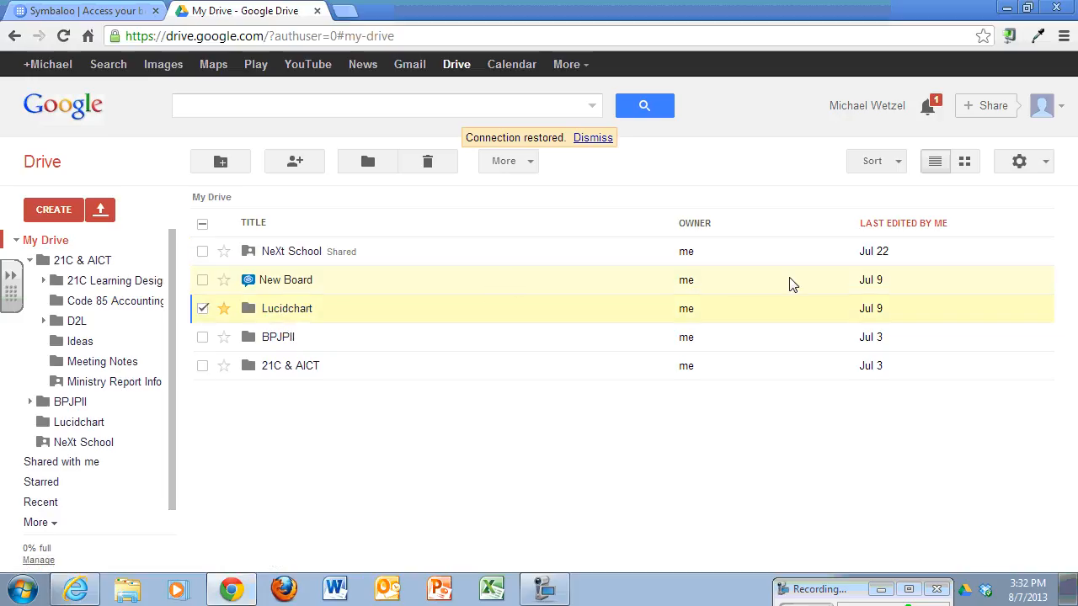
right_click(291, 310)
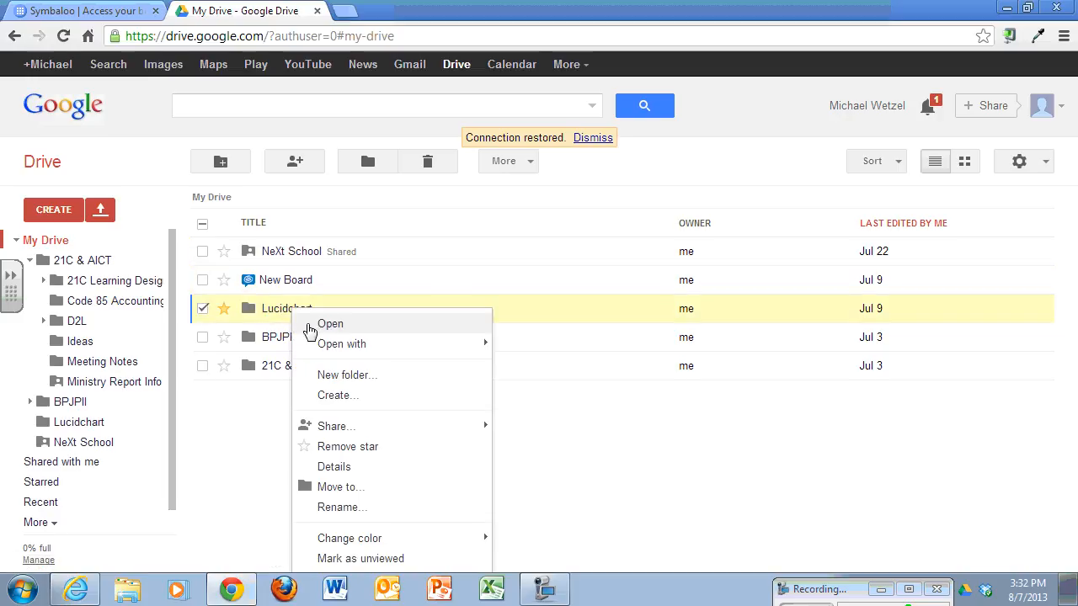
mouse_move(348, 426)
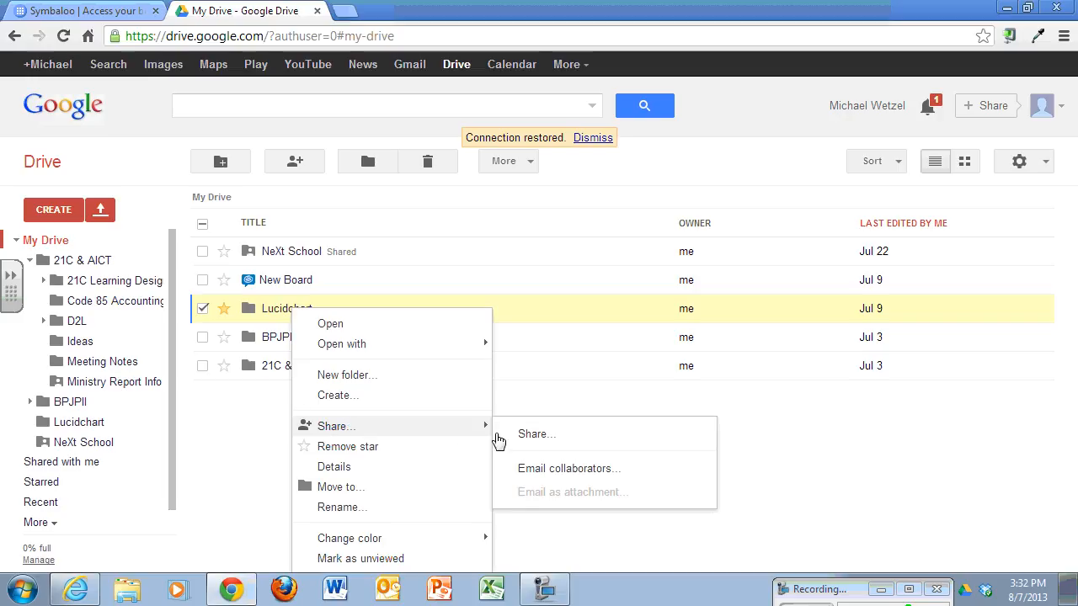
click(531, 434)
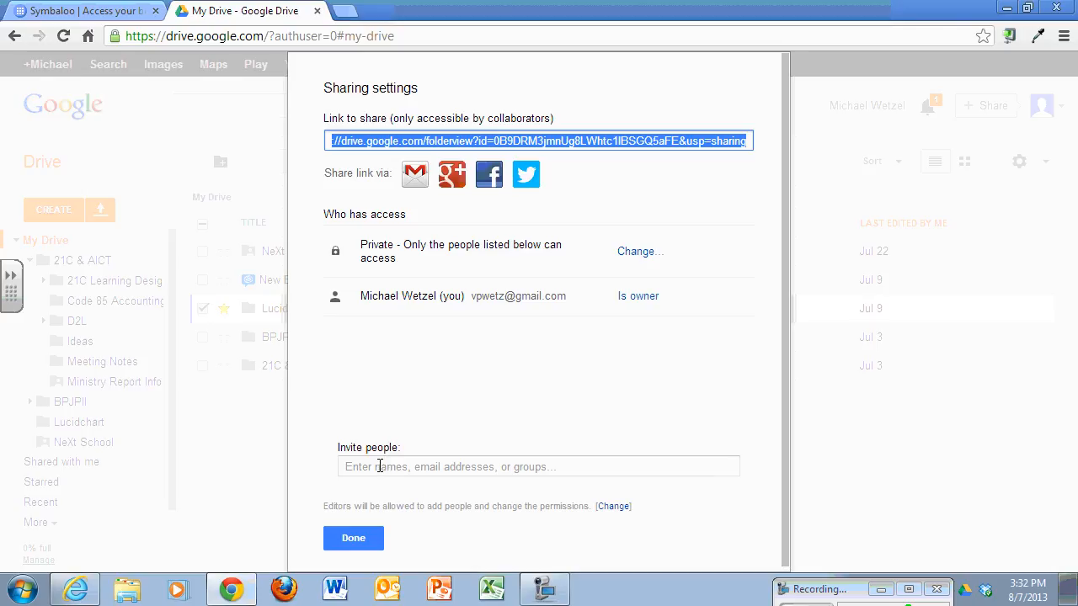
click(380, 466)
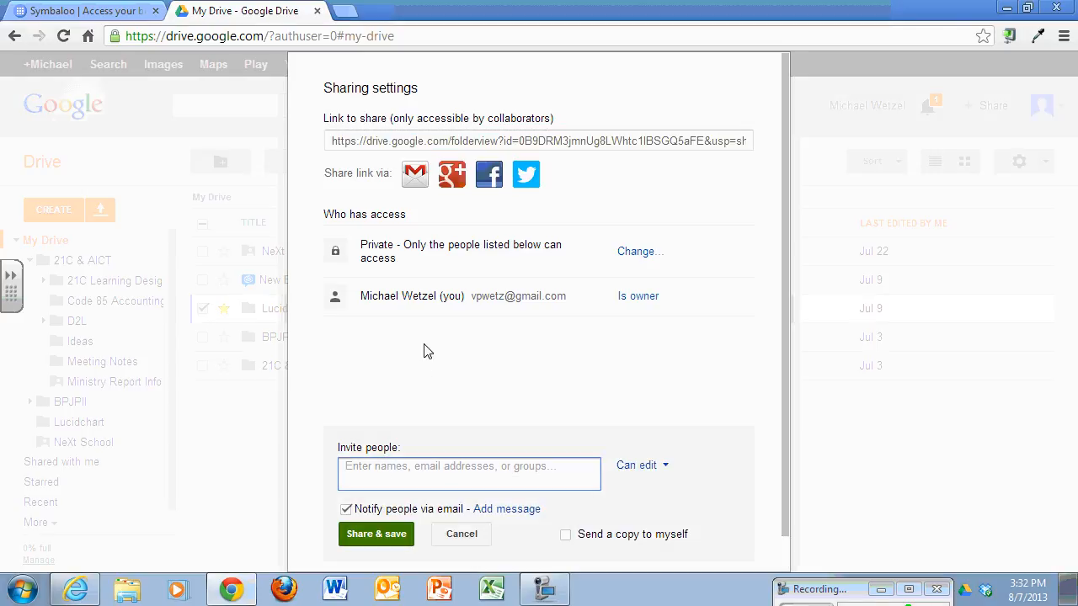
click(465, 539)
click(364, 539)
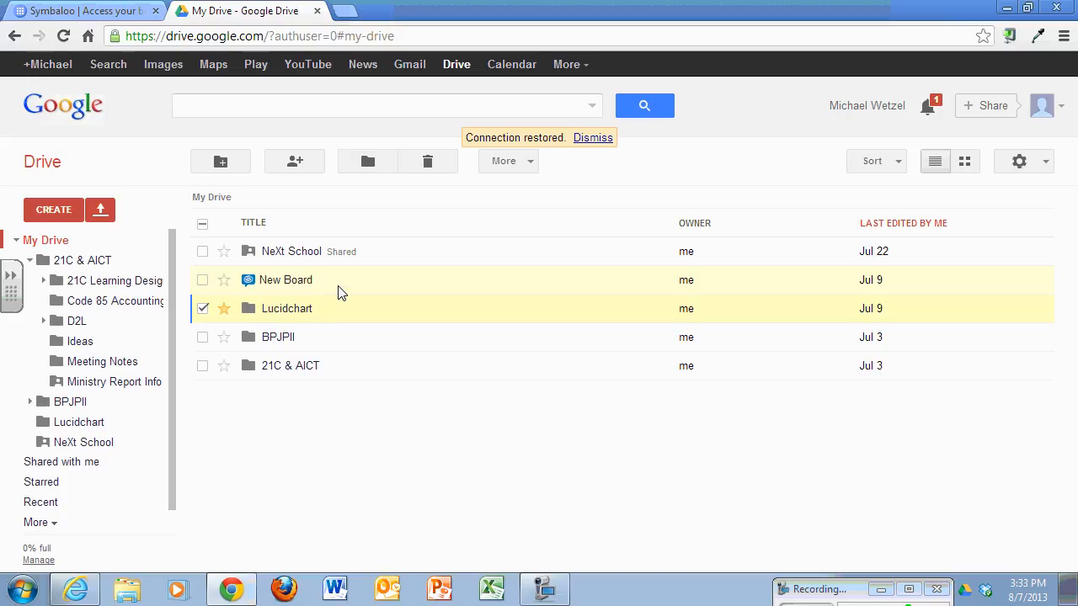
Create a new blank text document in My Drive
click(49, 213)
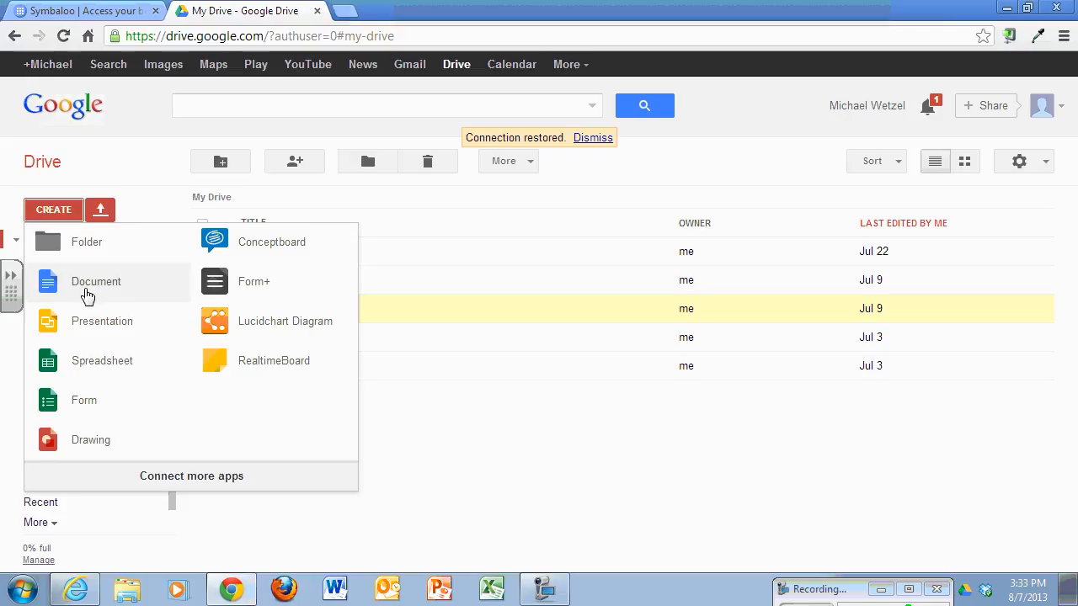
click(88, 294)
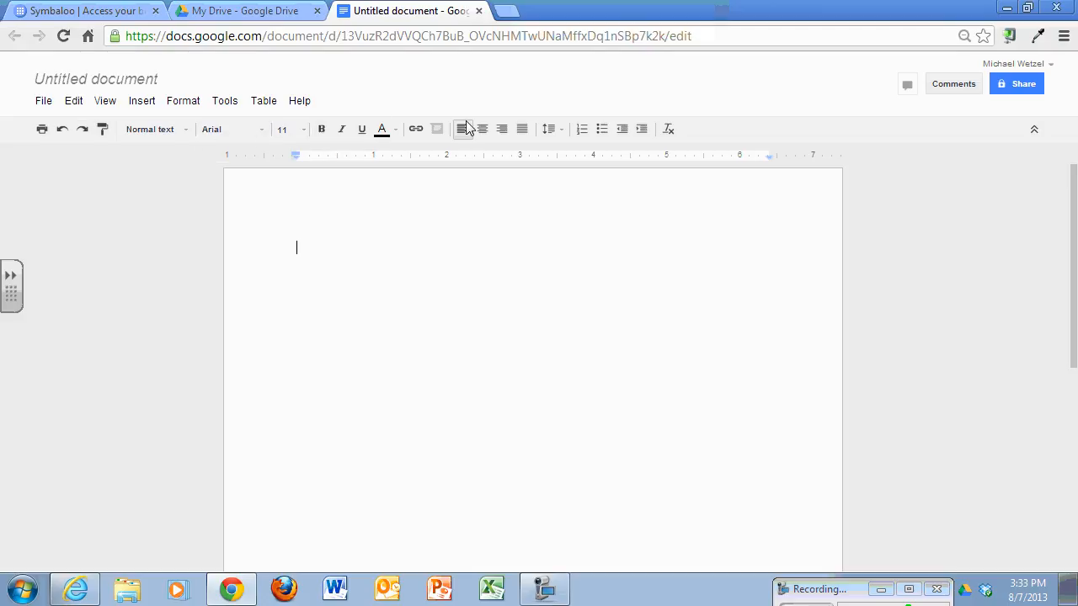
click(185, 102)
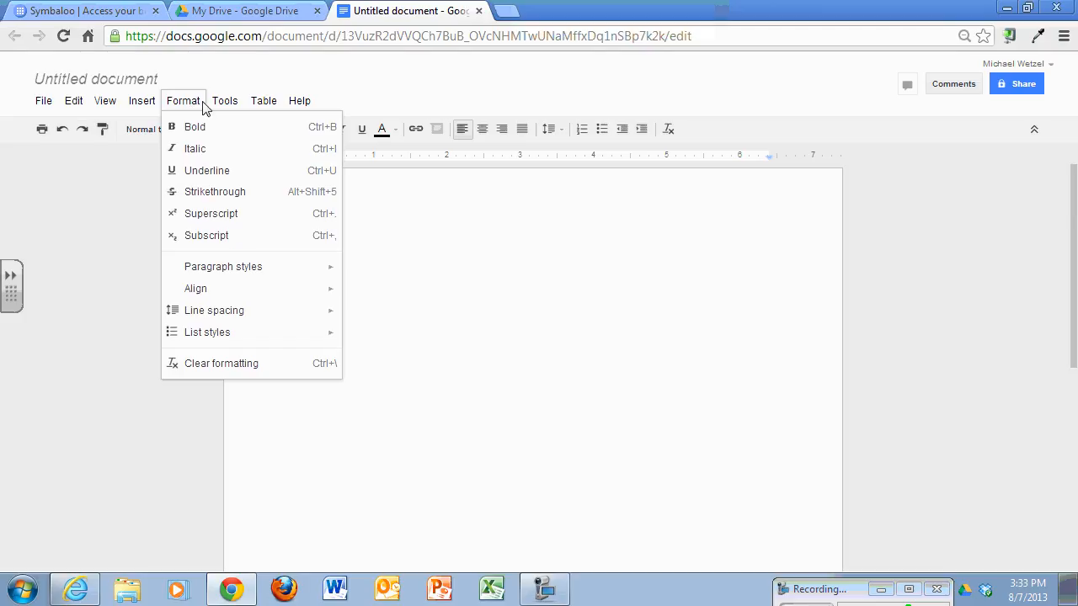
mouse_move(229, 109)
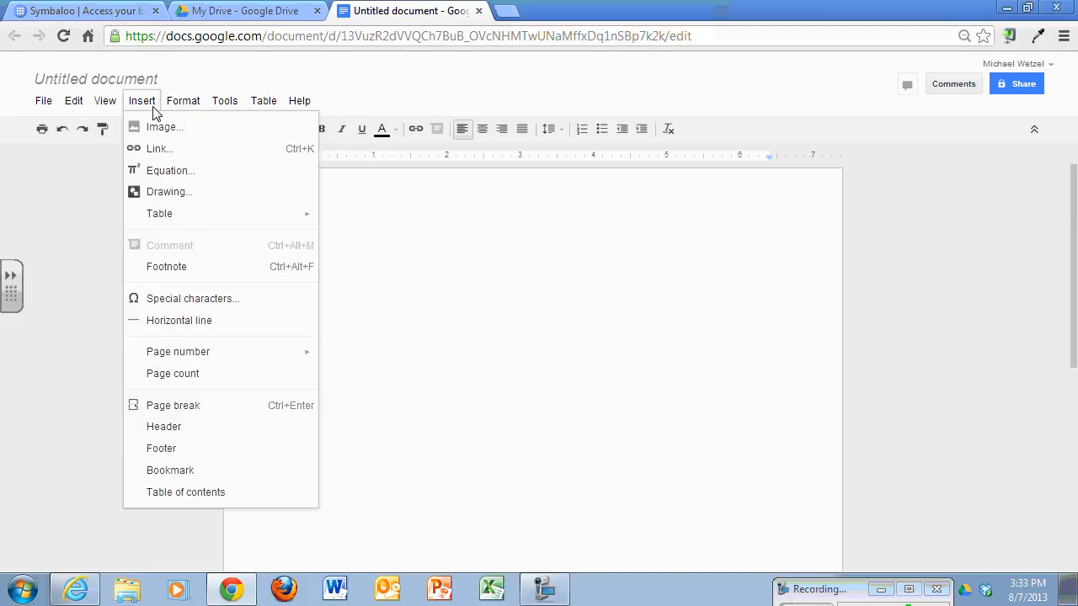
mouse_move(158, 113)
click(96, 199)
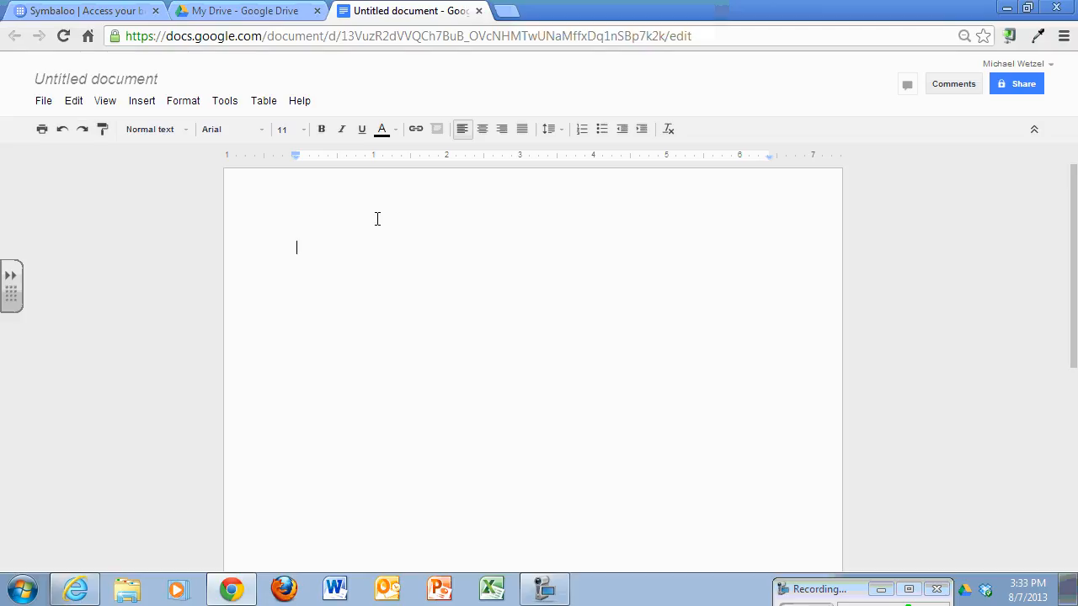
Write "Here is a demo of Google Docs using the Document function." as the document's first line
text(Here is )
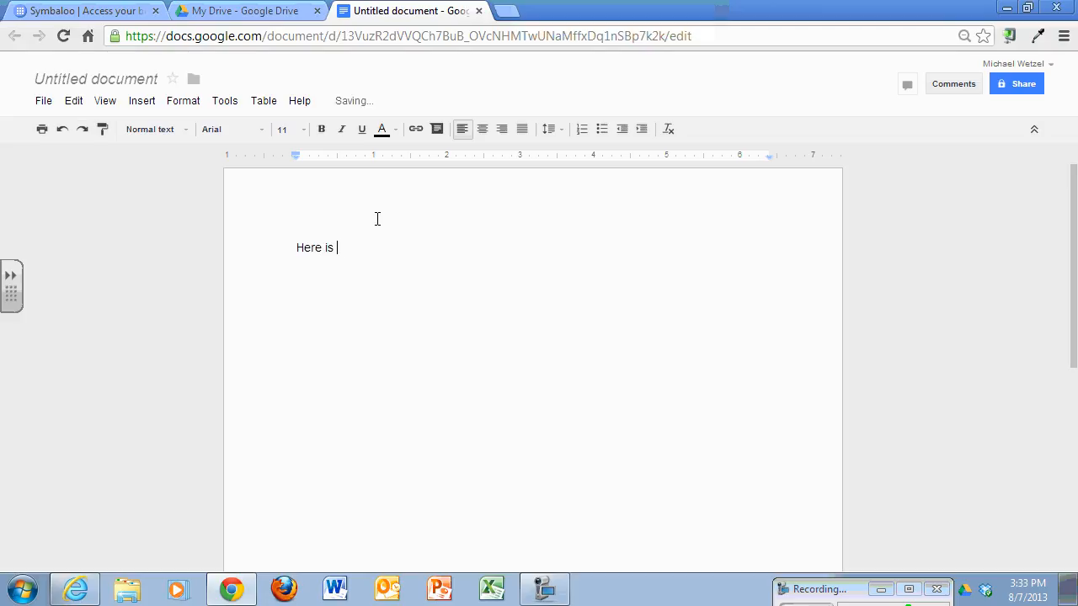
text(a demo of Google Docs using the Wor)
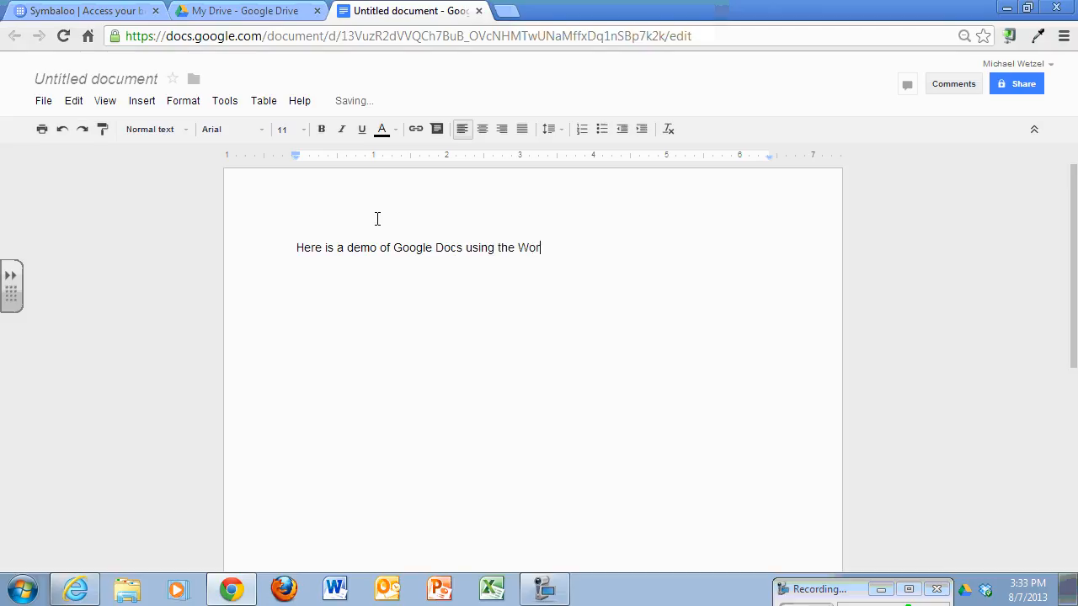
key(BackSpace)
text(ment function.)
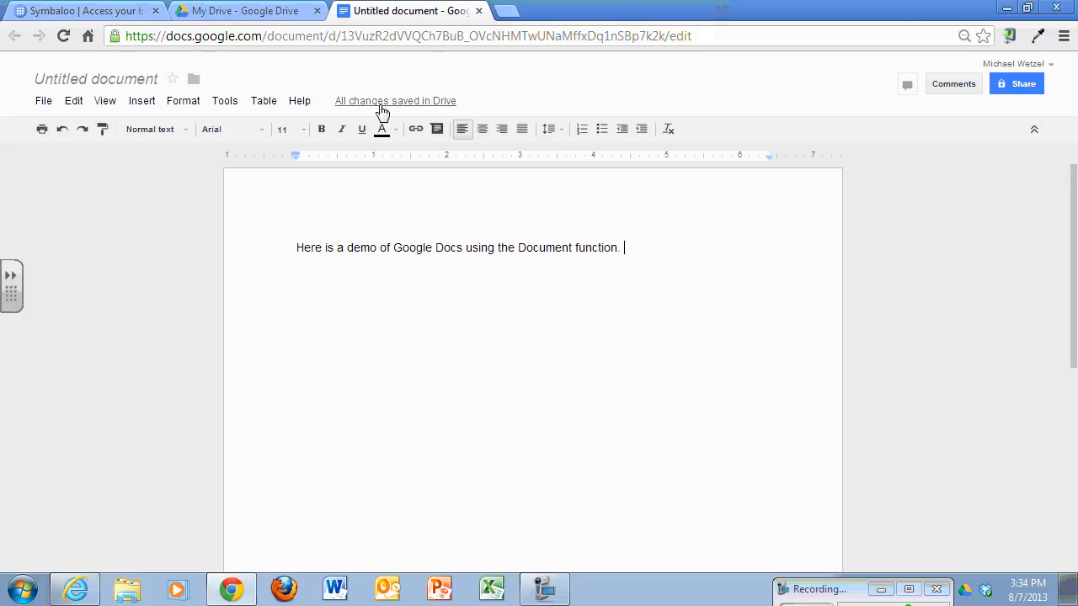
mouse_move(382, 108)
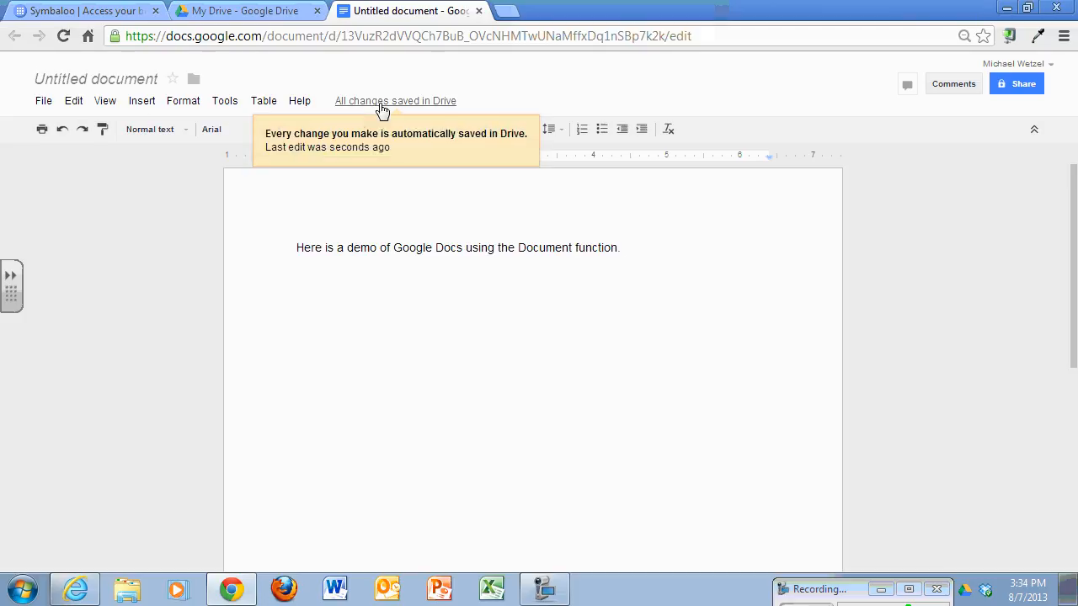
Rename the untitled document as "testing document"
click(130, 81)
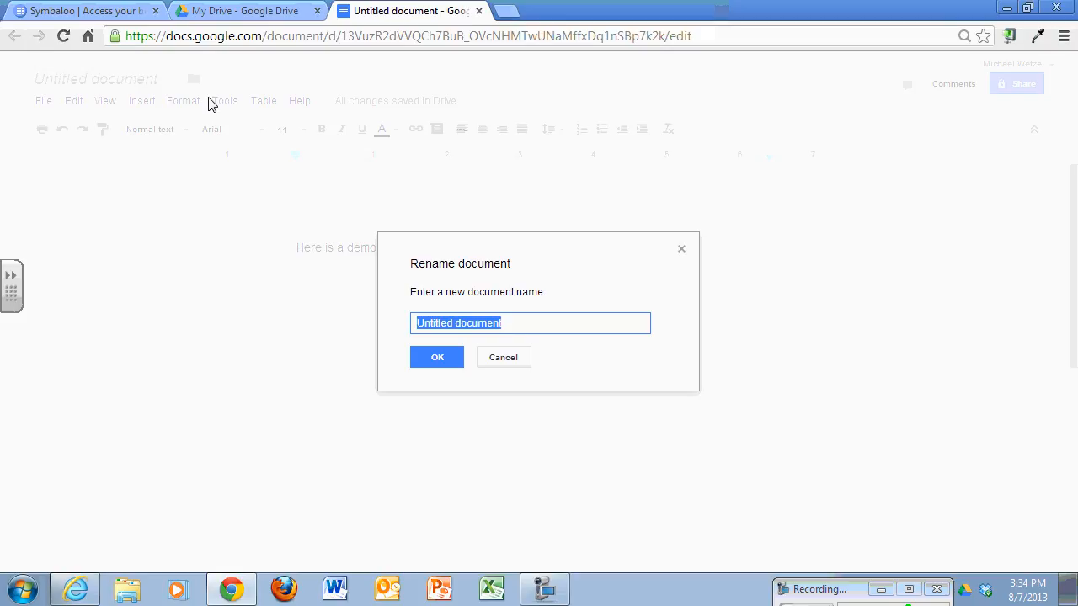
text(testing)
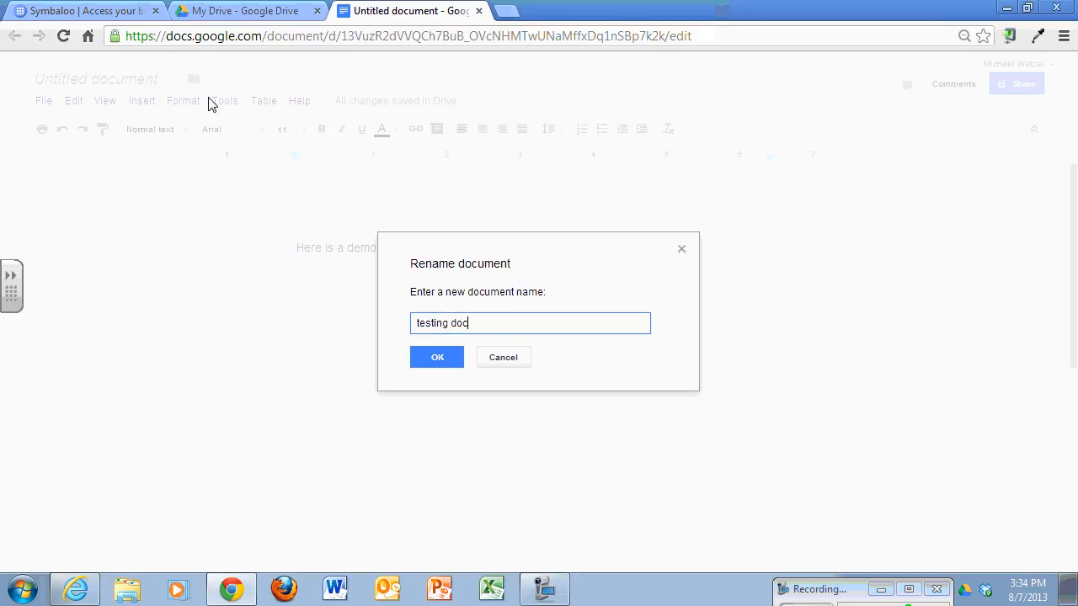
click(439, 358)
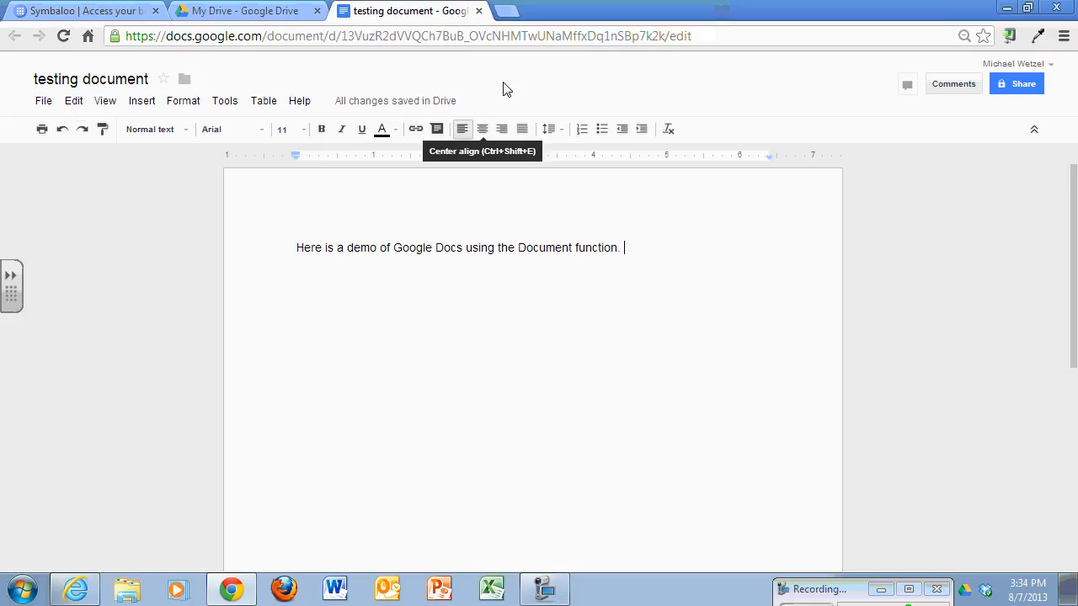
Close and reopen the testing document from My Drive, and add a second line reading "Adding another line is easy and fast."
click(478, 11)
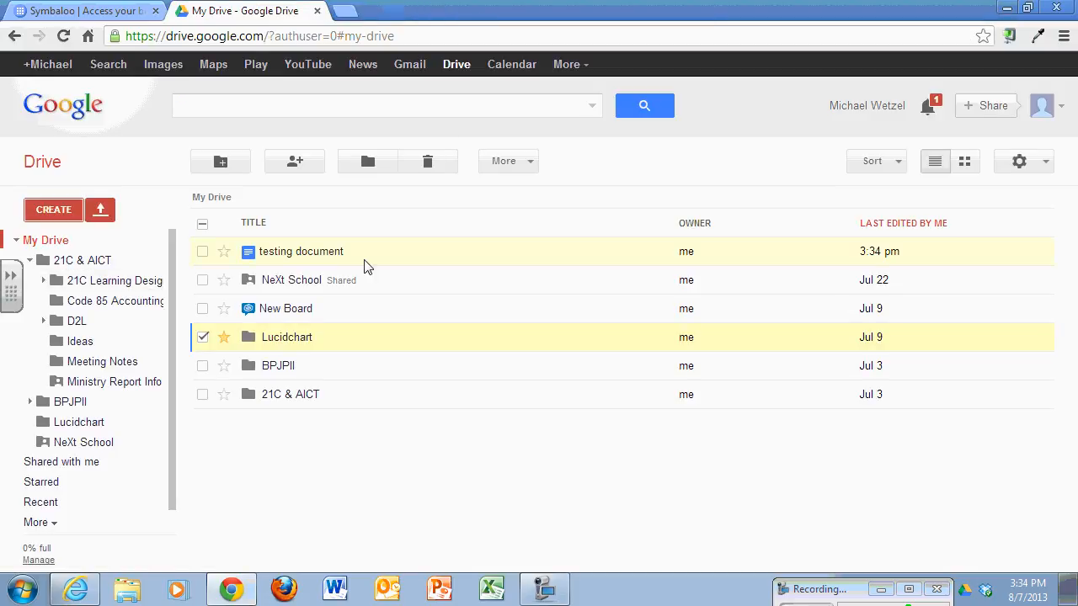
click(284, 253)
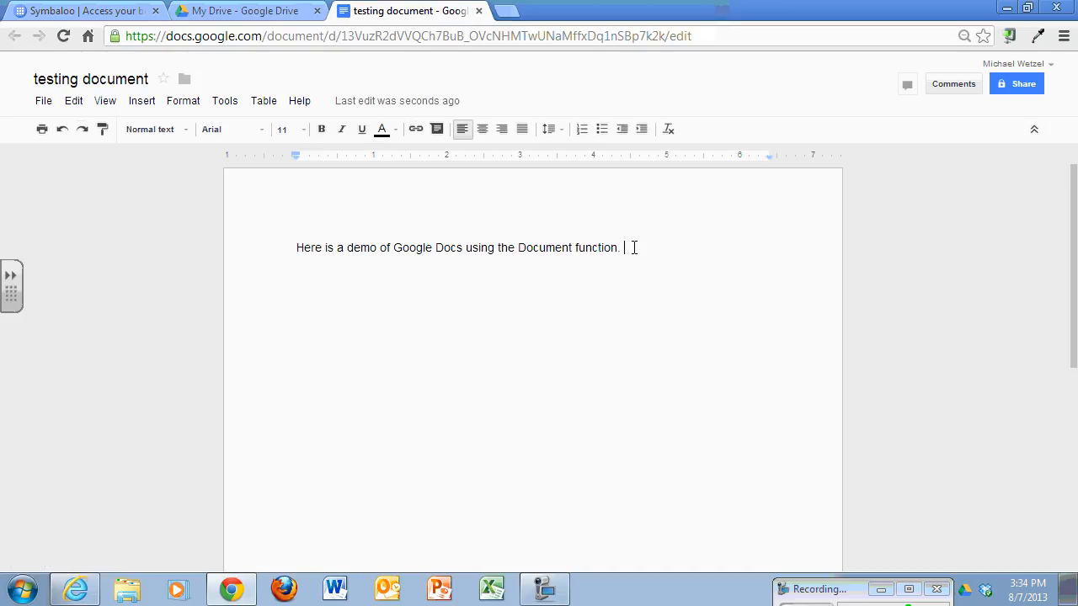
key(Return)
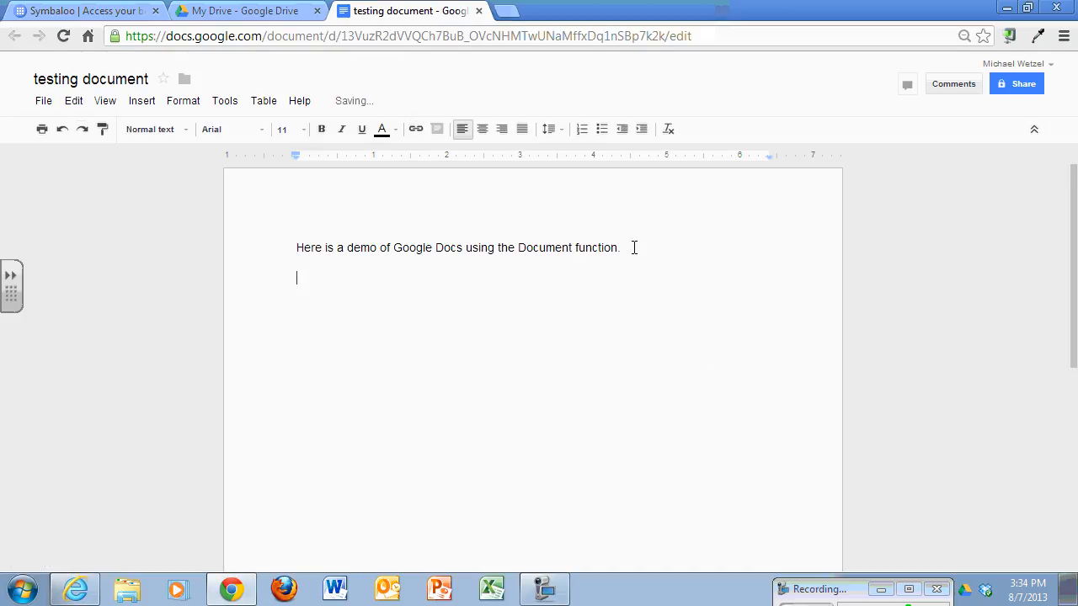
text(Adding another line is ea)
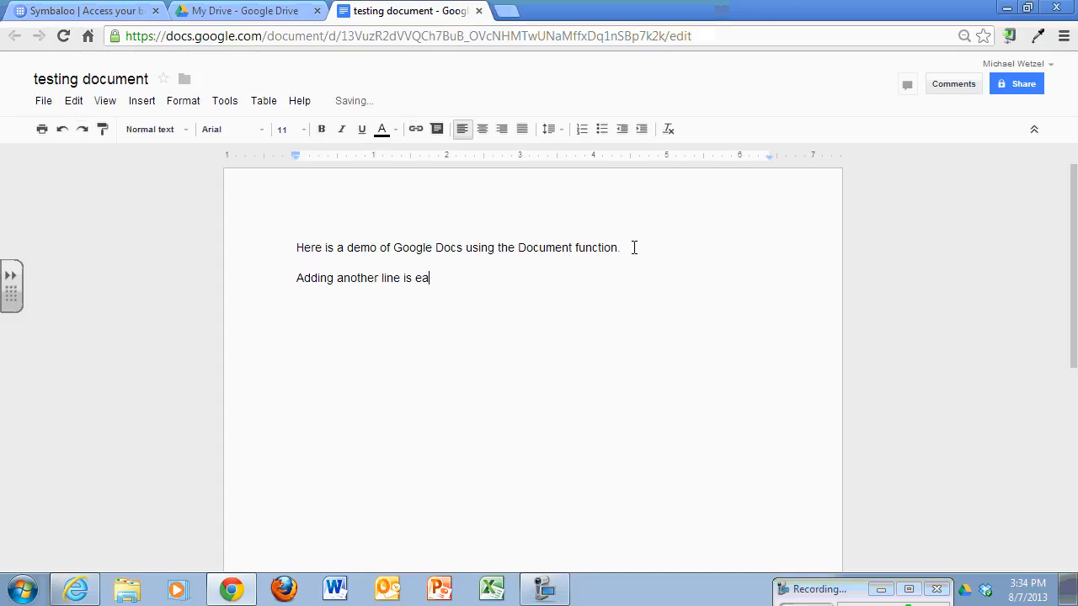
text(sy and fast.)
Examine the document's revision history, comparing an earlier 3:33 PM revision with the 3:34 PM one, and close the history
mouse_move(365, 107)
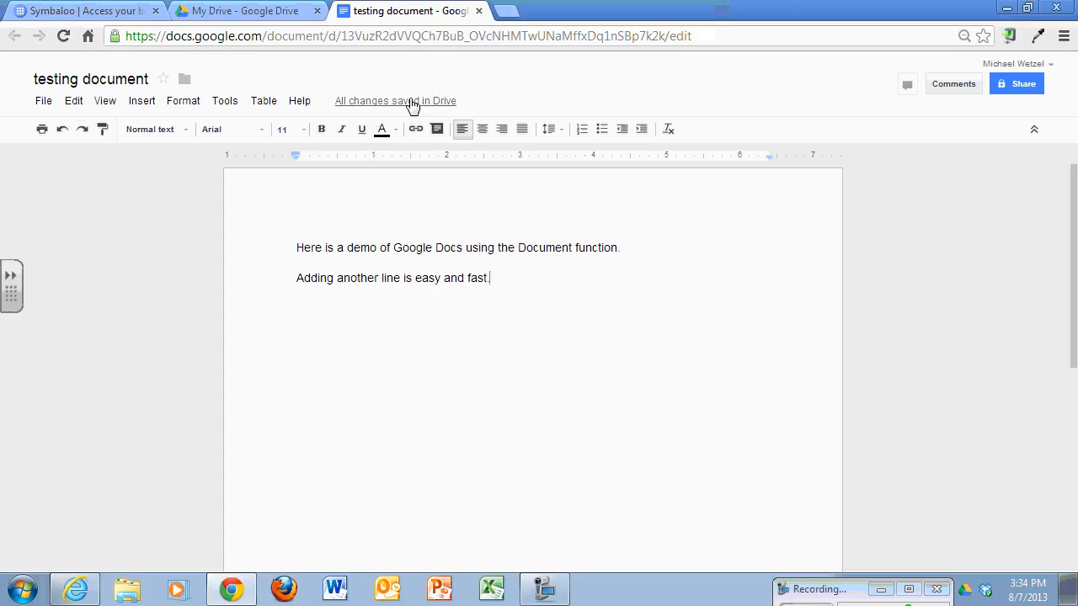
mouse_move(412, 104)
drag(863, 590, 890, 520)
click(894, 585)
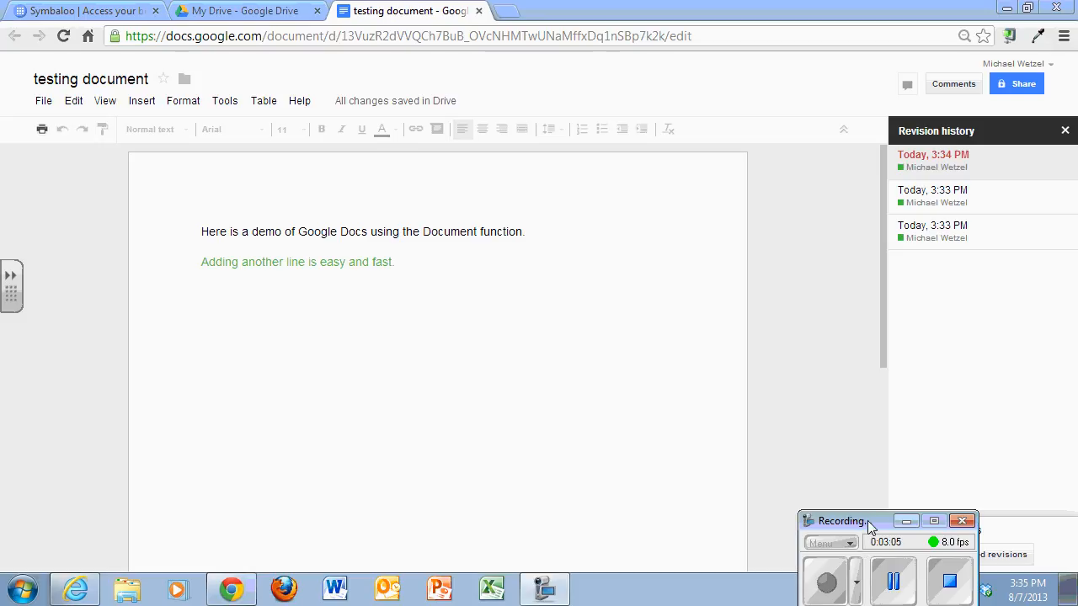
click(1065, 131)
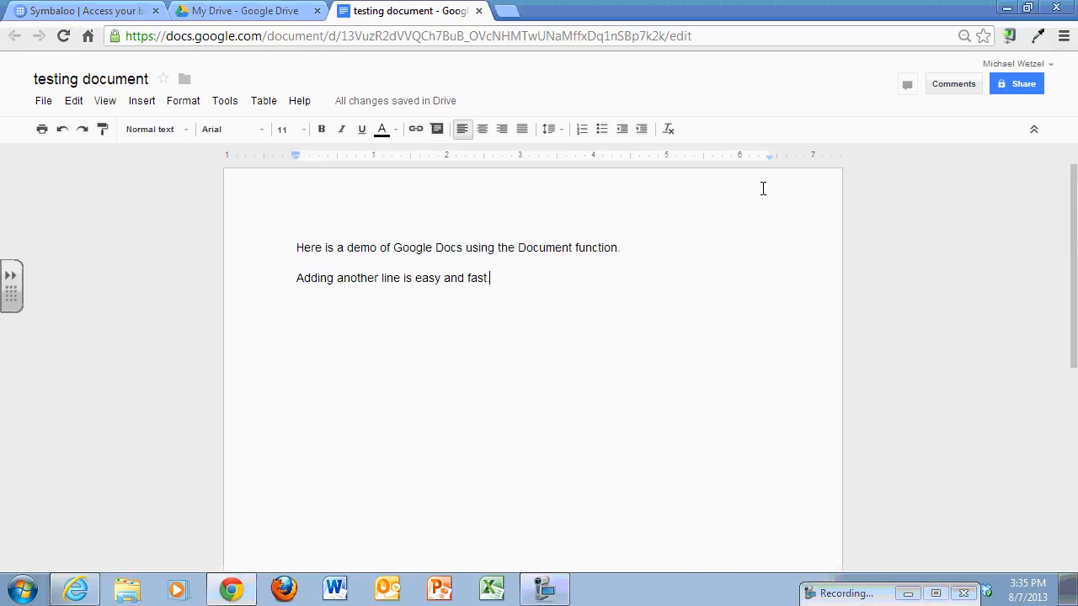
click(413, 102)
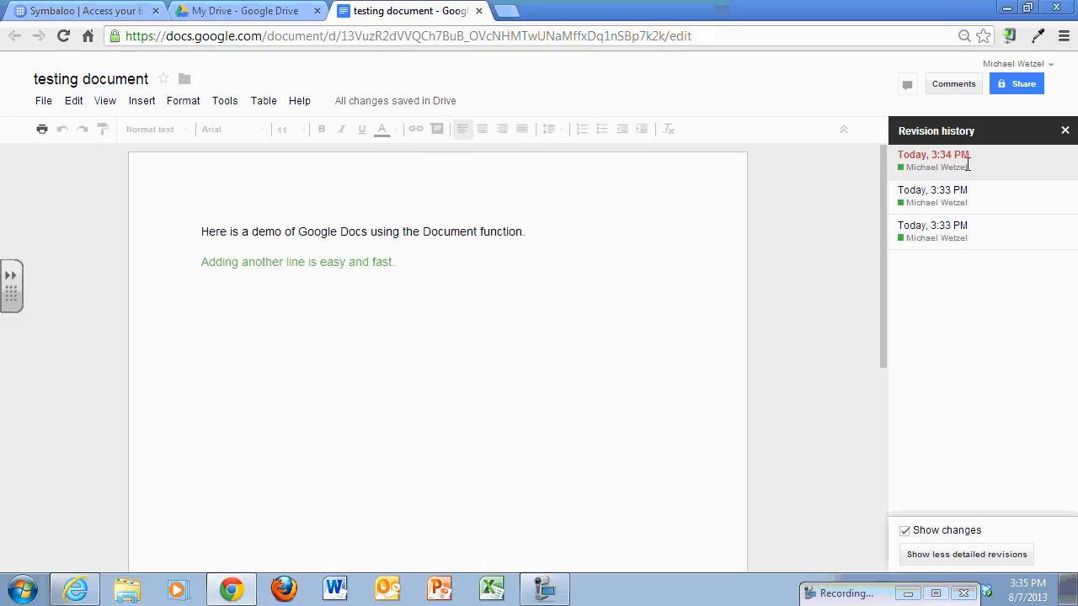
click(923, 191)
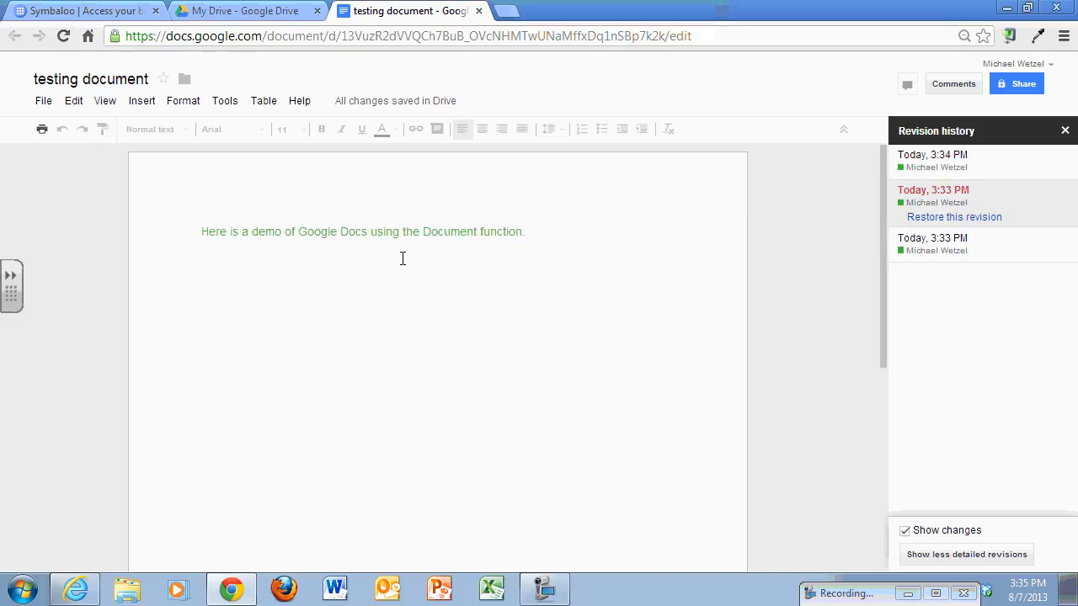
click(923, 155)
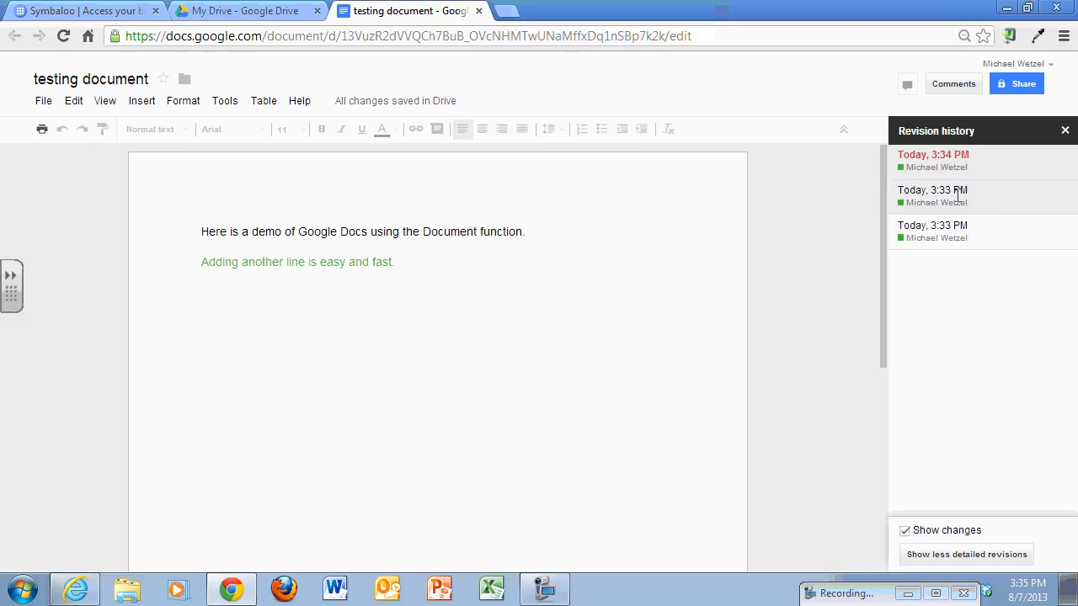
click(1065, 134)
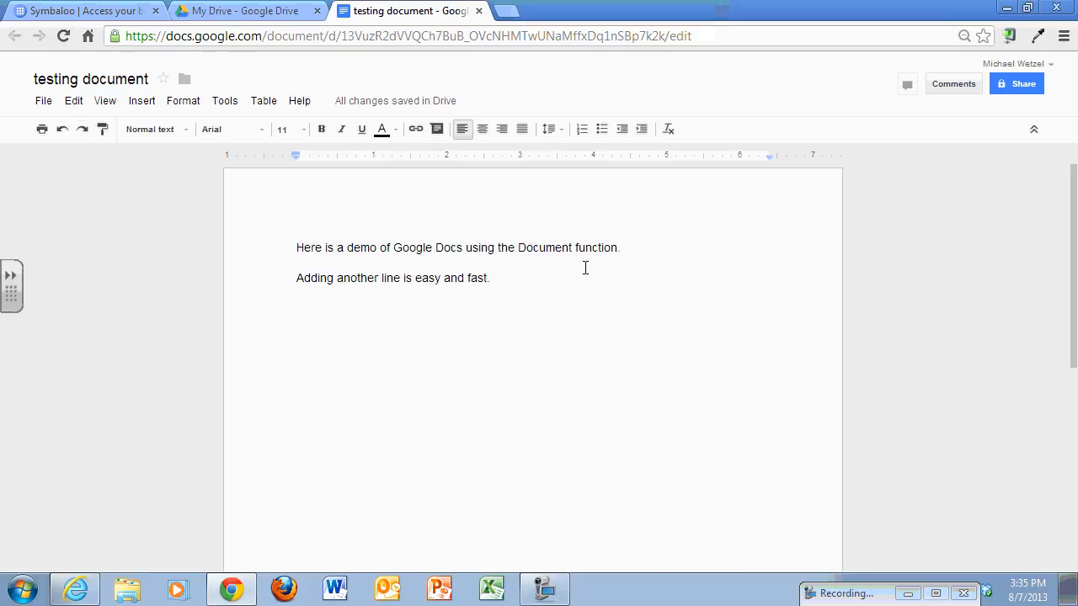
Open the document's sharing settings and set its visibility to Anyone with the link with Can edit access
click(1018, 87)
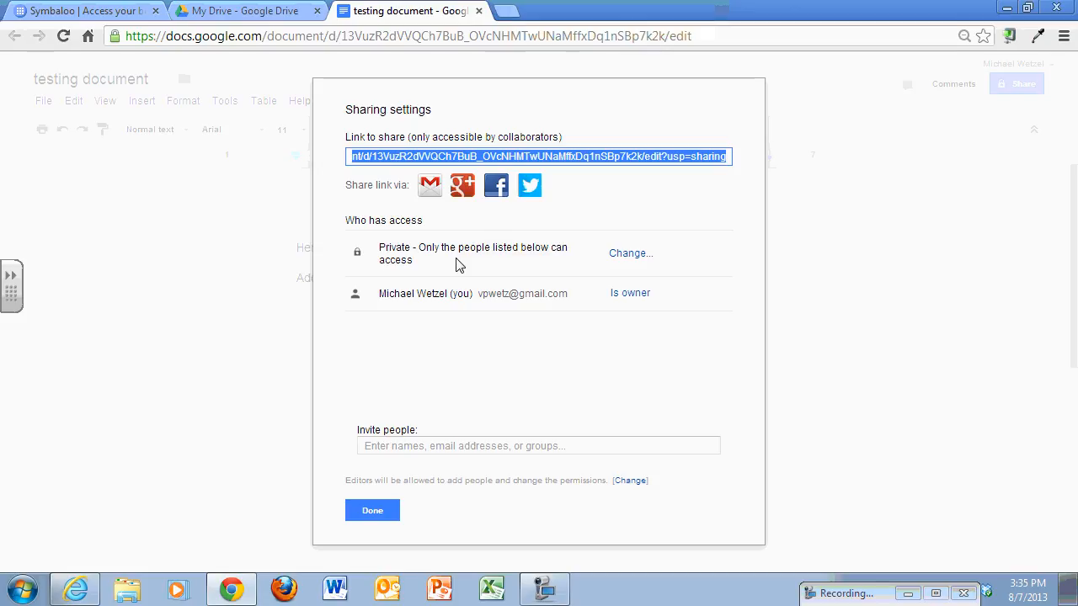
click(628, 255)
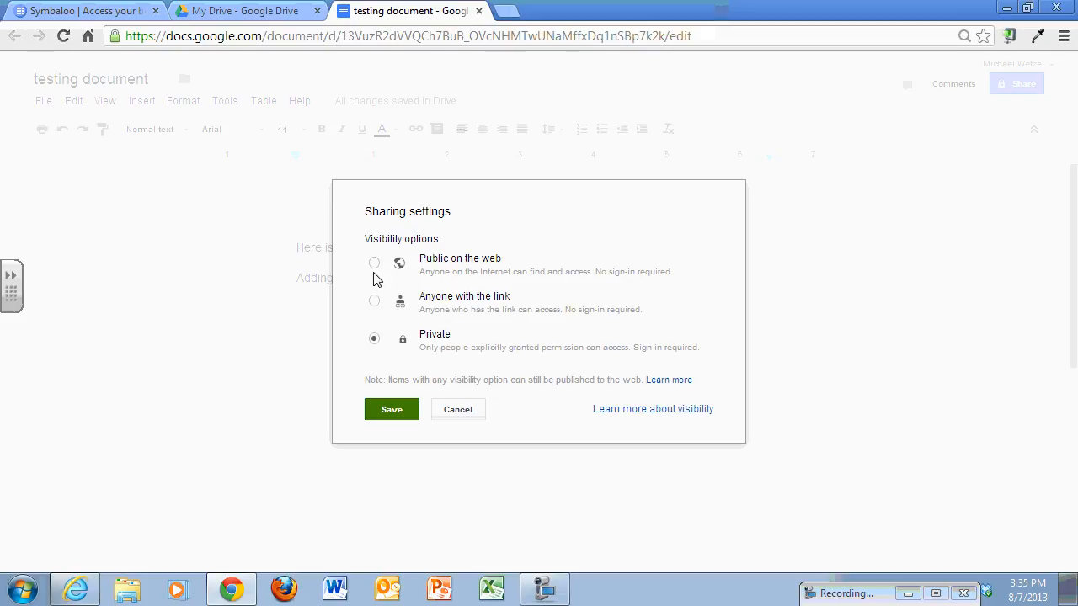
click(374, 303)
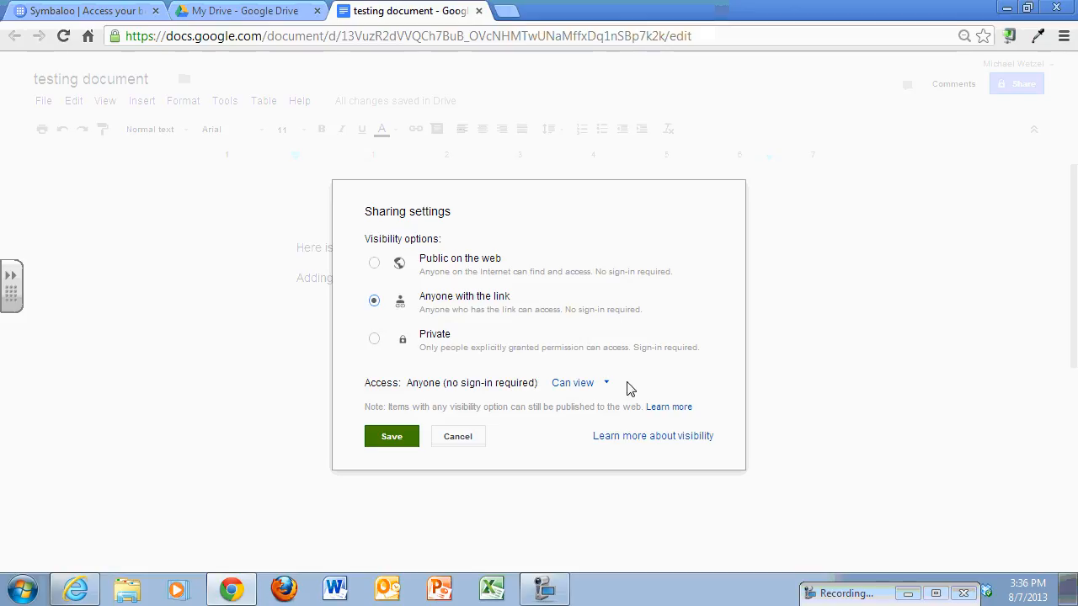
click(605, 384)
click(590, 315)
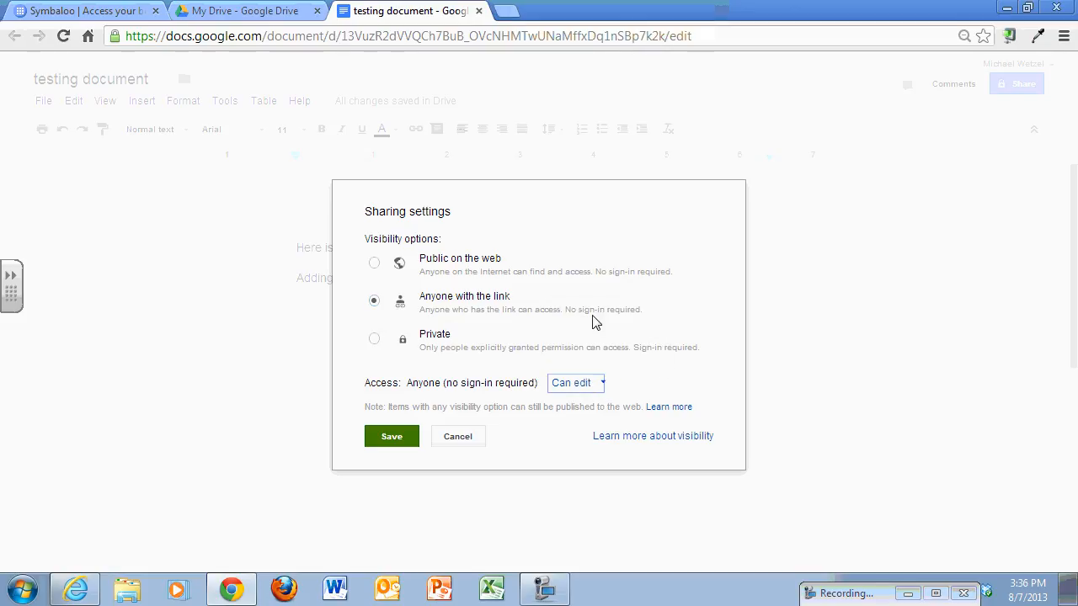
Try the other access levels for anyone with the link, set access back to Can edit and save the setting
click(606, 385)
click(604, 337)
click(629, 383)
click(606, 359)
click(605, 385)
click(603, 318)
click(391, 435)
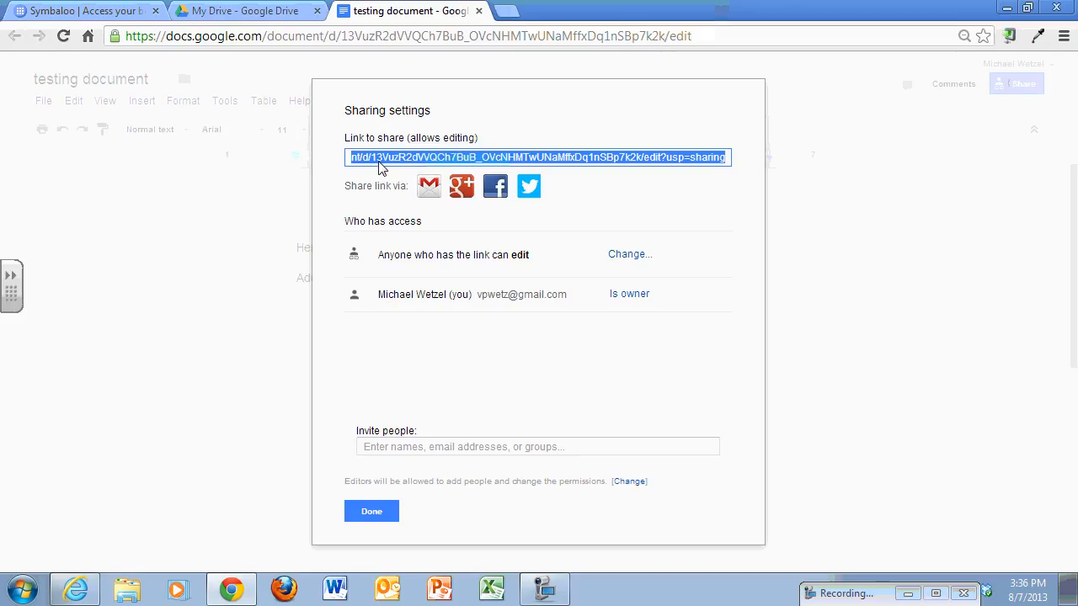
Change the document's visibility back to Private and save it
click(636, 254)
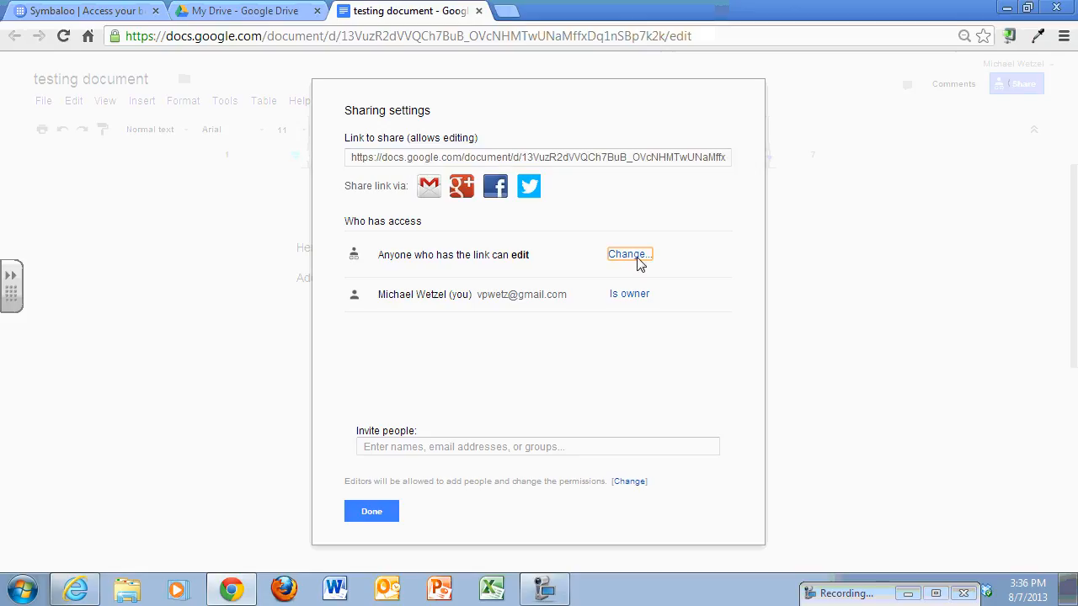
click(373, 325)
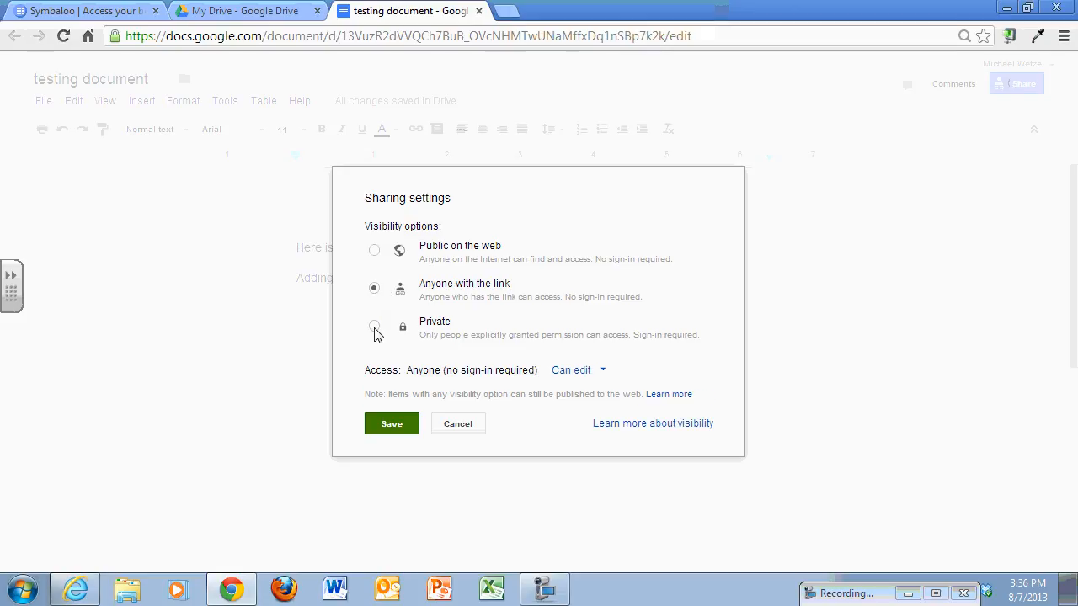
click(383, 402)
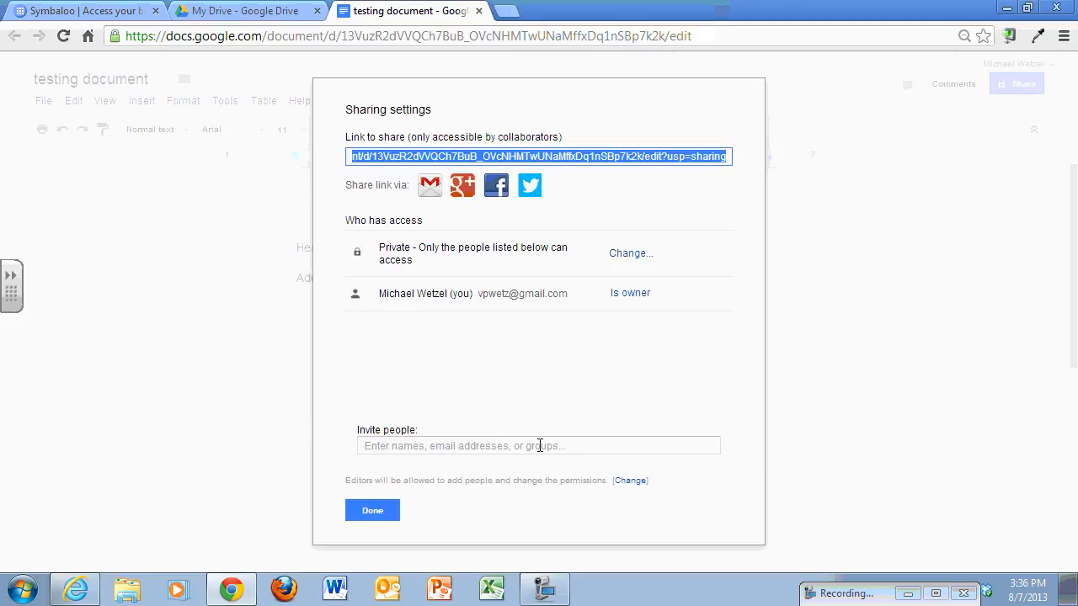
View the options for inviting people to the document, cancel the invitation and close the sharing settings
click(499, 449)
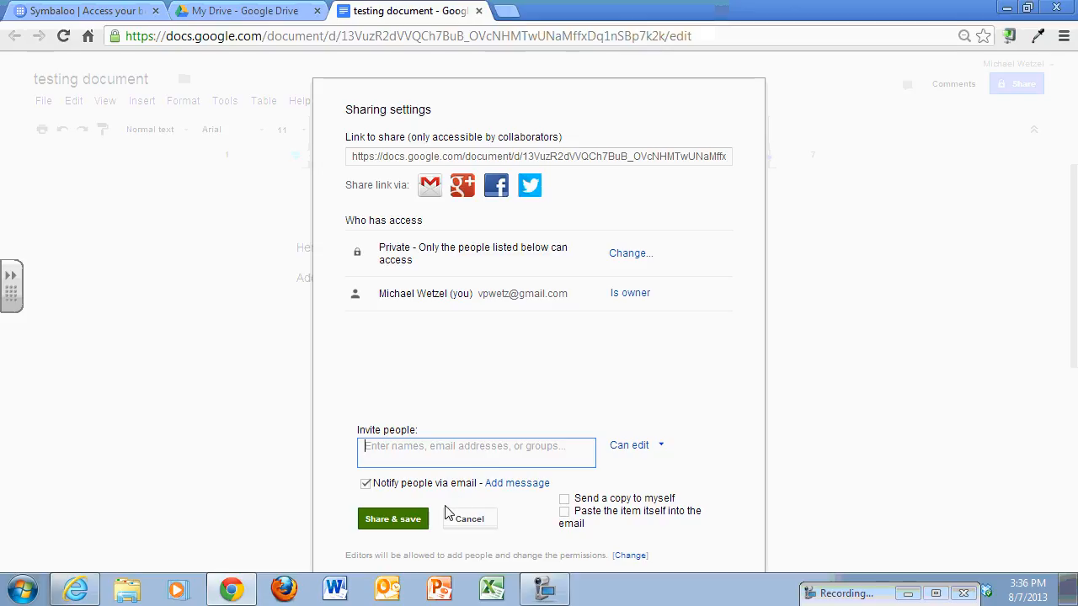
click(465, 523)
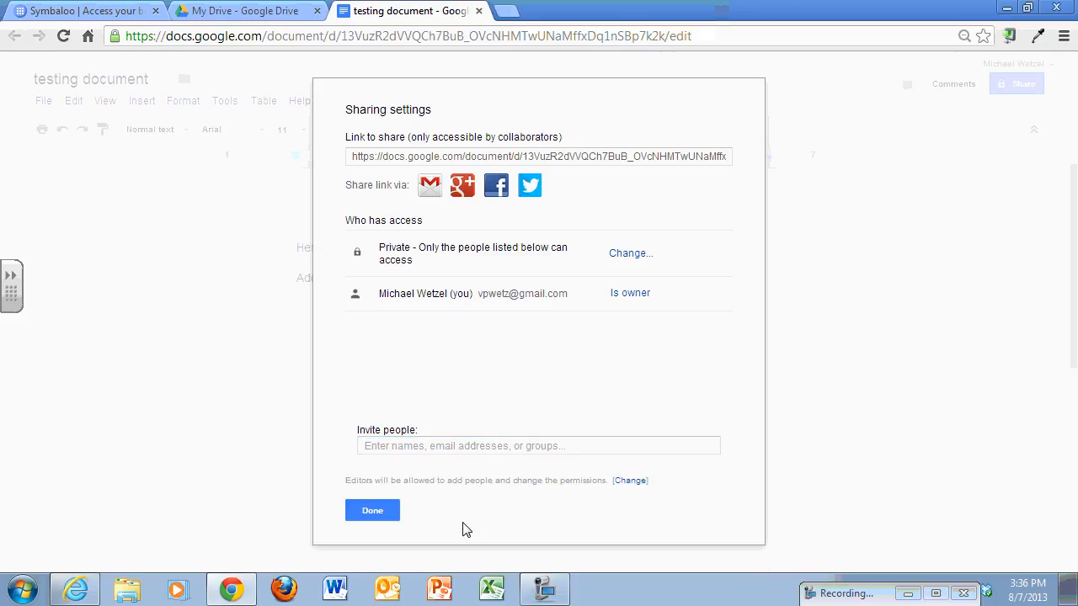
click(370, 513)
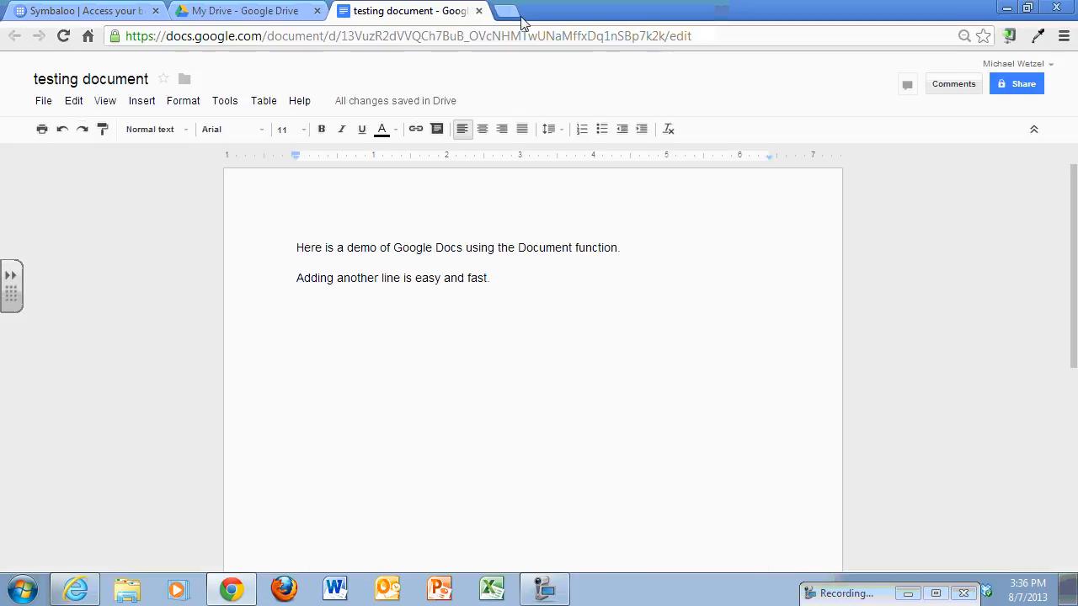
Close the testing document and create a new presentation from My Drive with the Biz theme
click(478, 11)
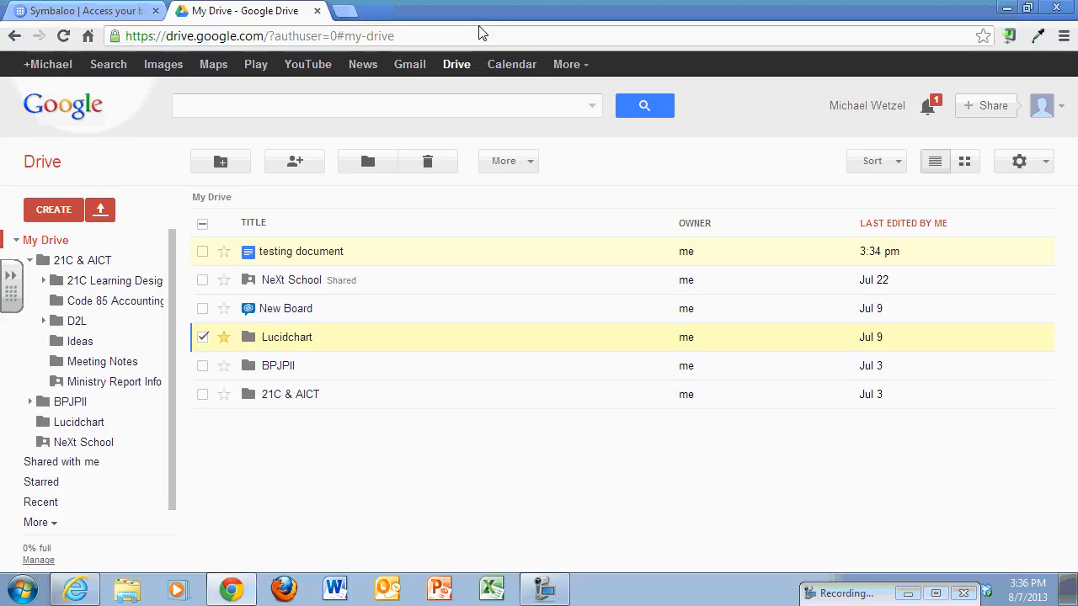
click(53, 209)
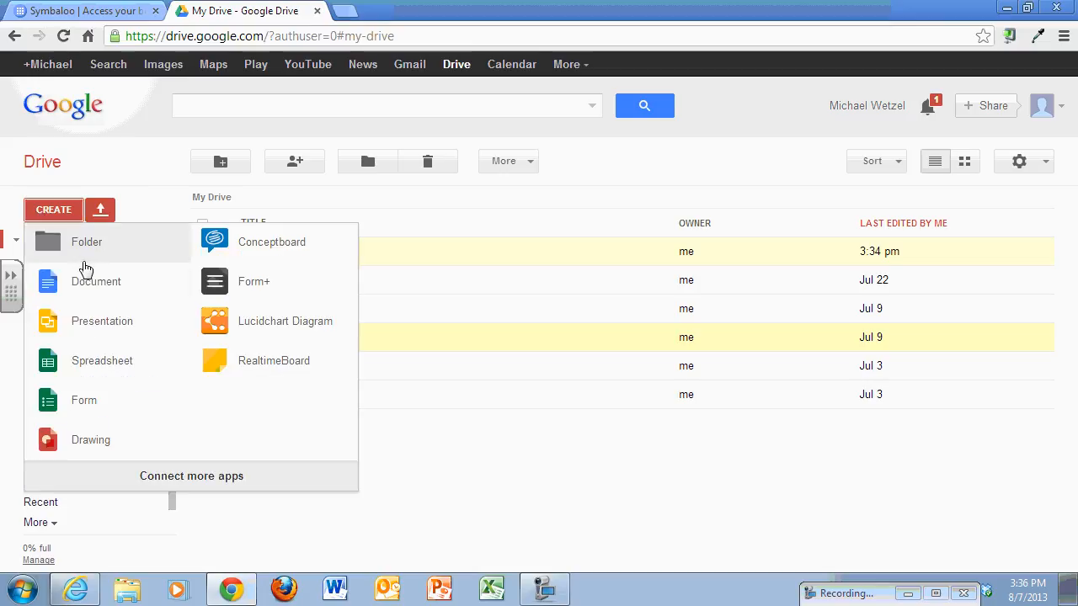
click(90, 324)
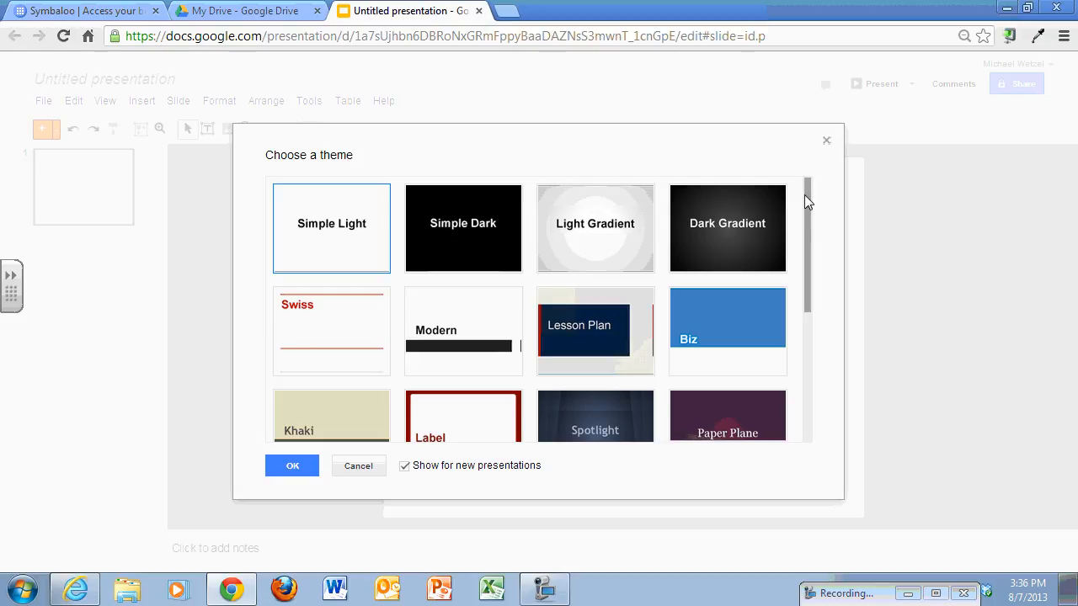
drag(807, 203, 752, 210)
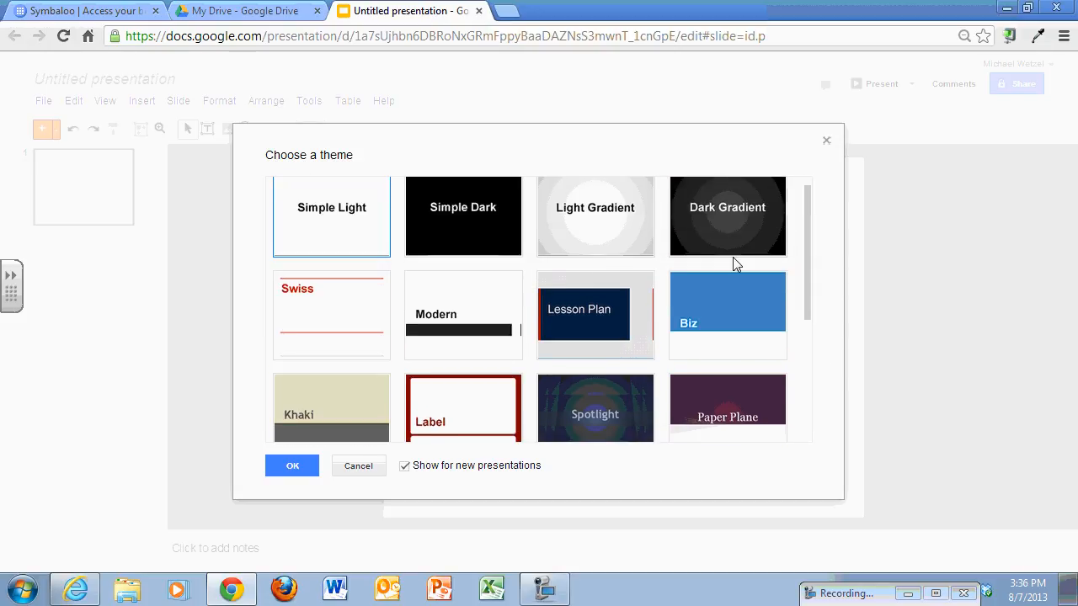
click(716, 312)
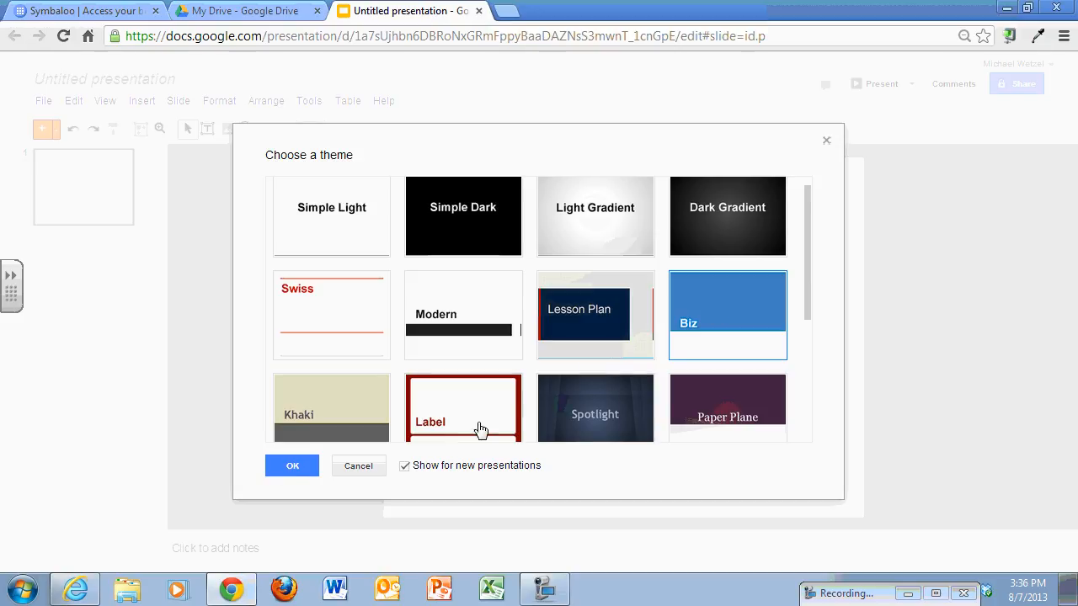
click(283, 468)
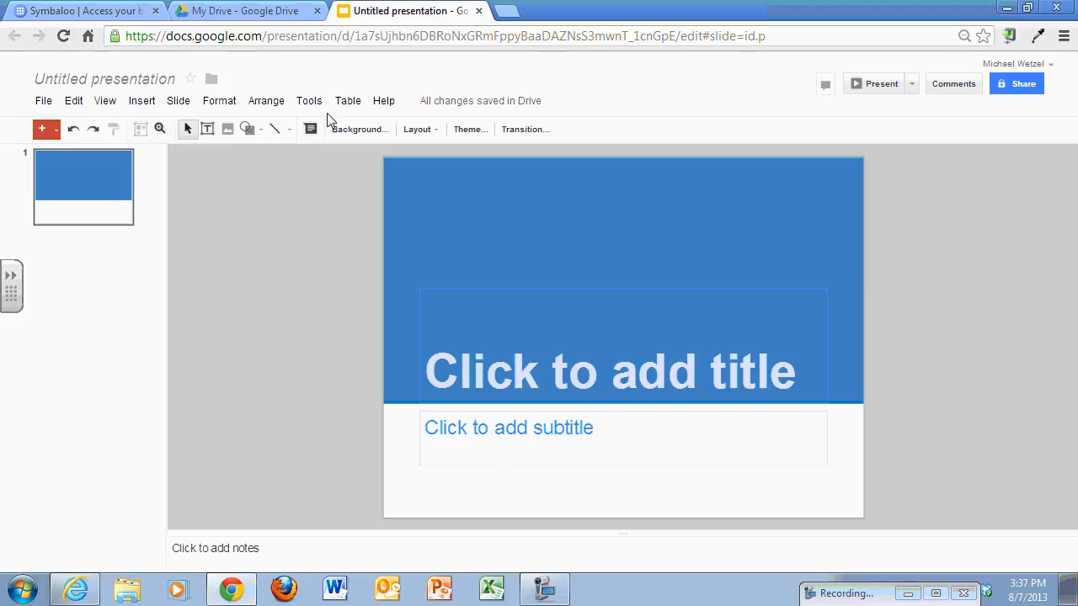
Examine the kinds of content that can be inserted into the presentation's slide
click(145, 102)
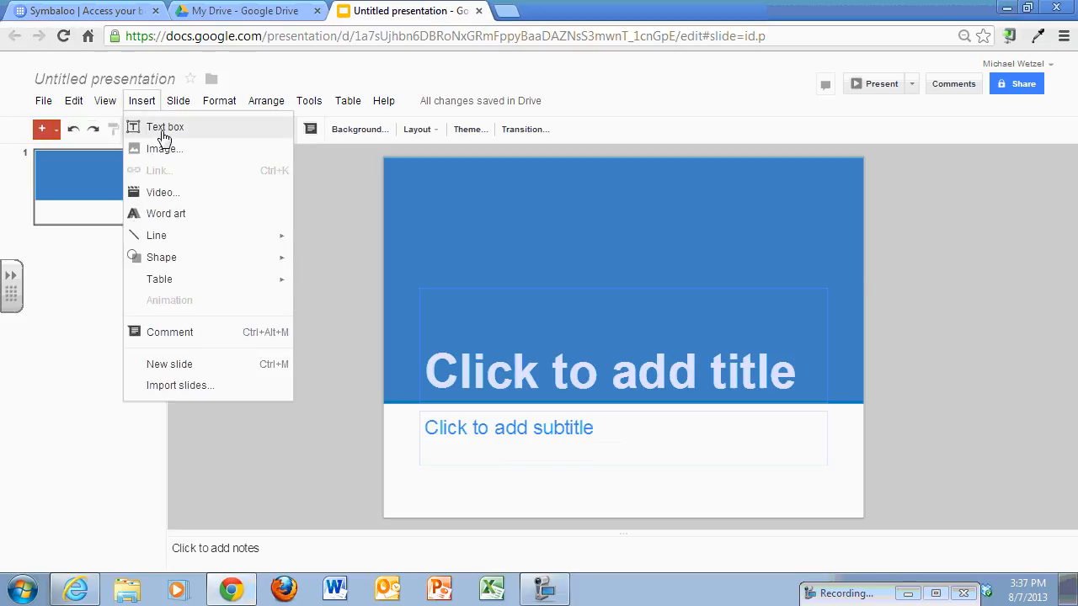